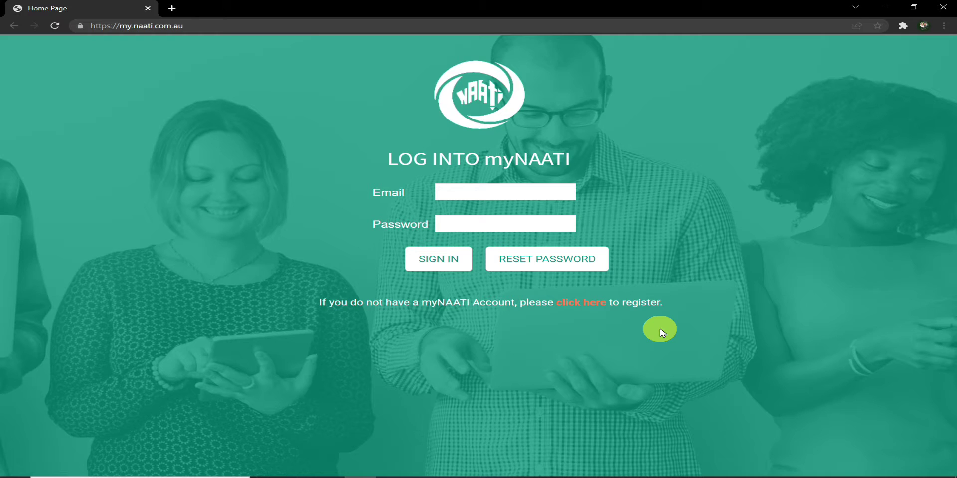
# - Register a new myNAATI account with the email address, title Mr, given name, family name and date of birth
pyautogui.click(583, 305)
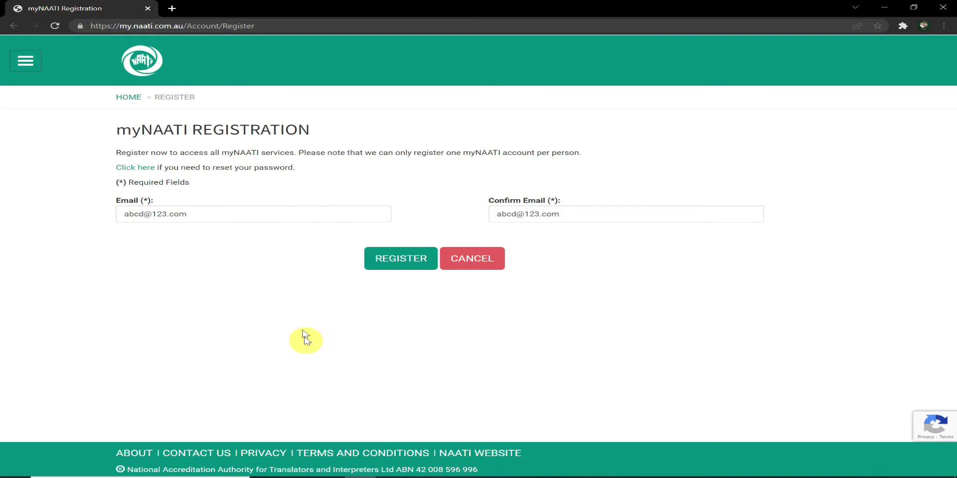
pyautogui.click(399, 260)
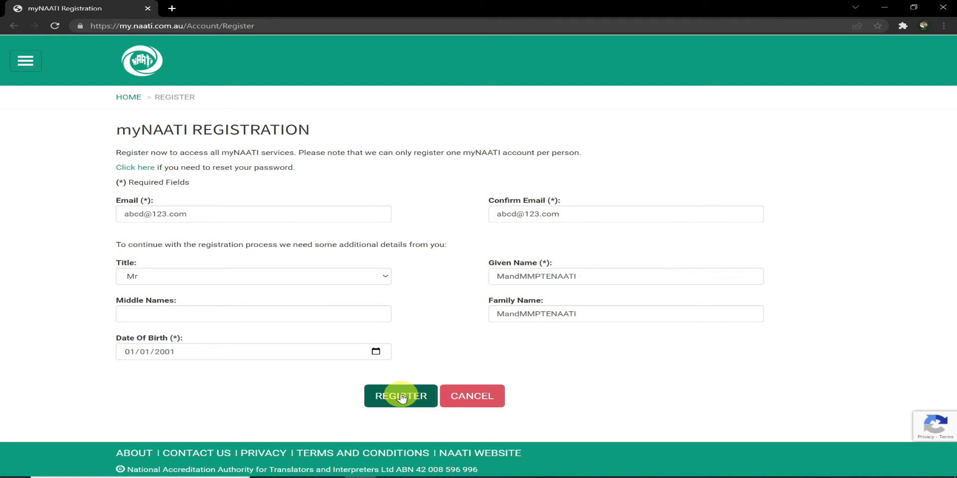
pyautogui.click(402, 398)
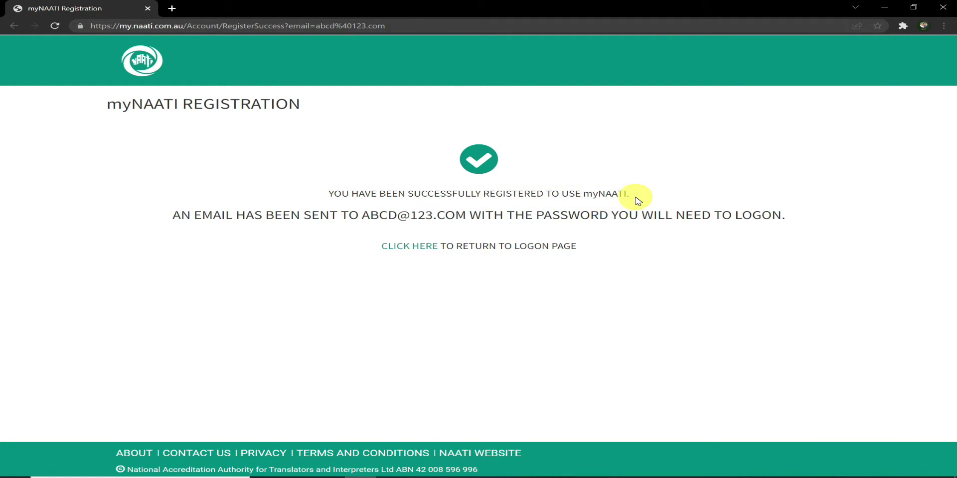
# - Return to the logon page from the registration confirmation and sign in with the account email and password
pyautogui.moveTo(387, 224); pyautogui.dragTo(786, 217)
pyautogui.click(770, 248)
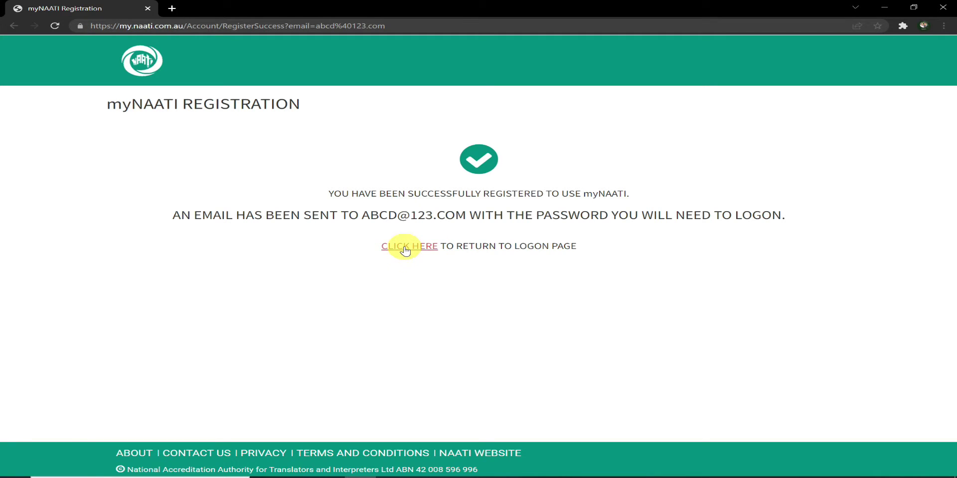
pyautogui.click(123, 59)
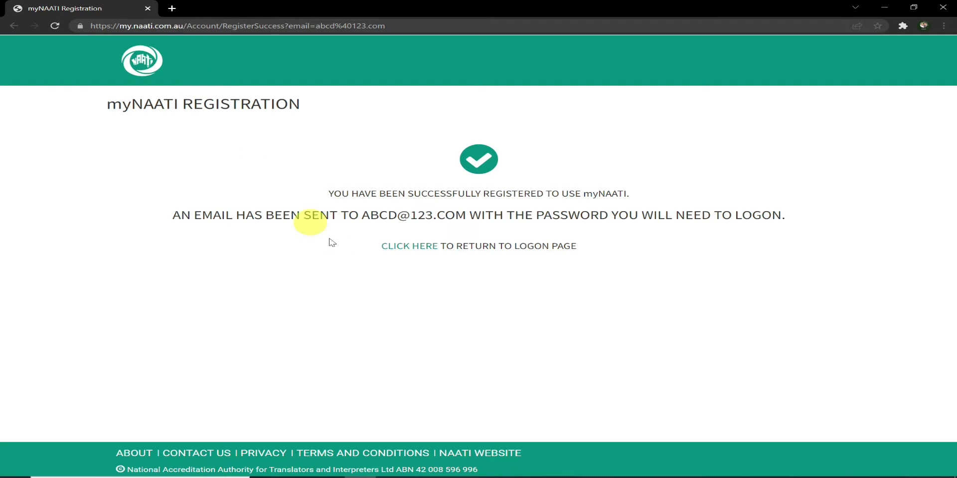
pyautogui.click(414, 249)
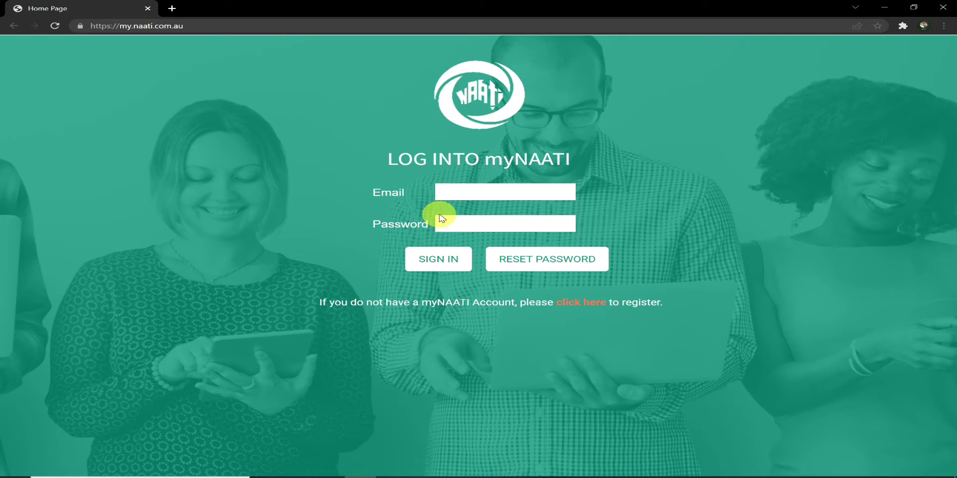
pyautogui.click(462, 191)
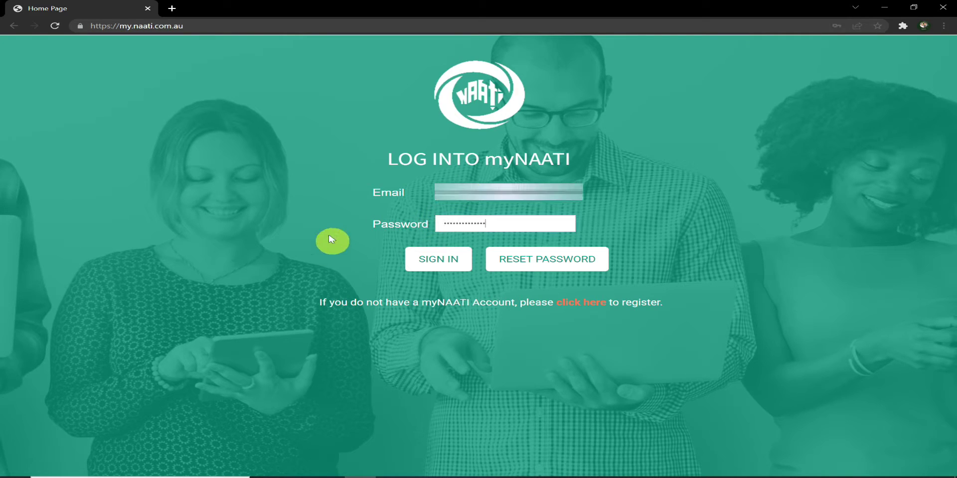
pyautogui.click(436, 260)
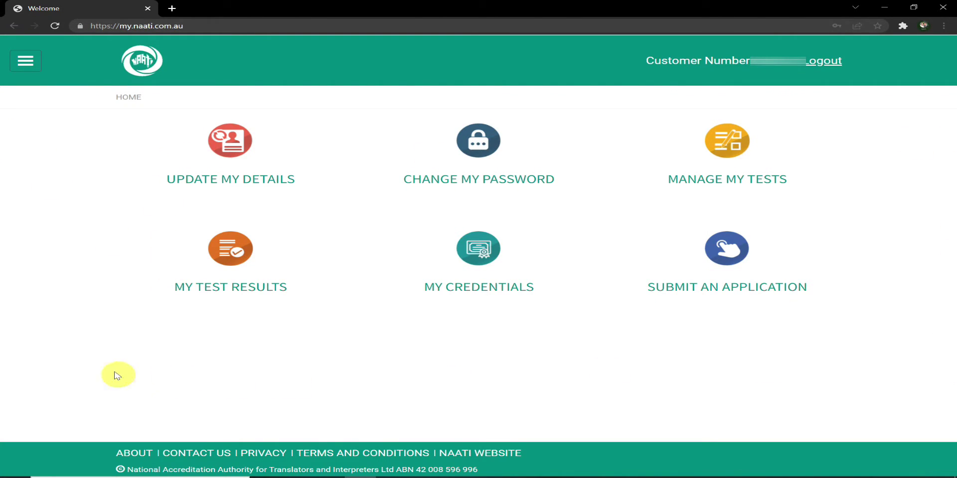
# - Start a new application for Credentialed Community Language (CCL) Testing
pyautogui.click(25, 65)
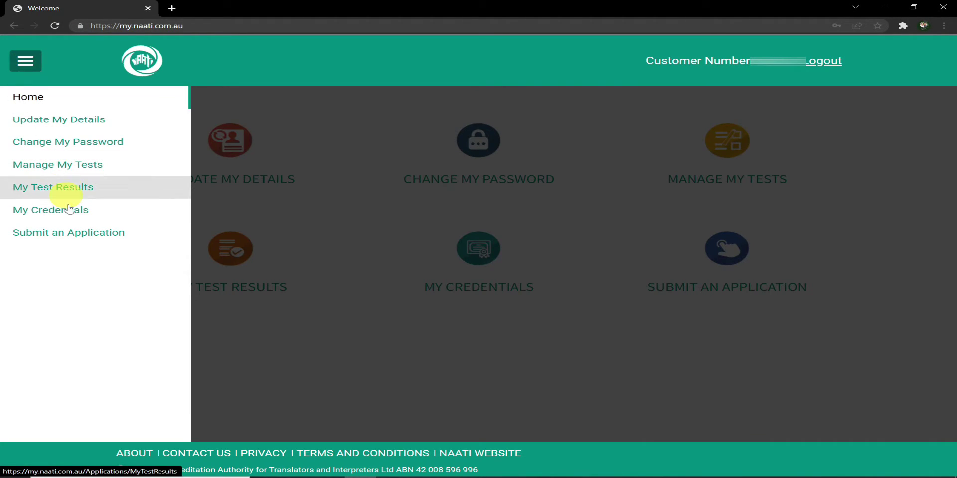
pyautogui.click(87, 239)
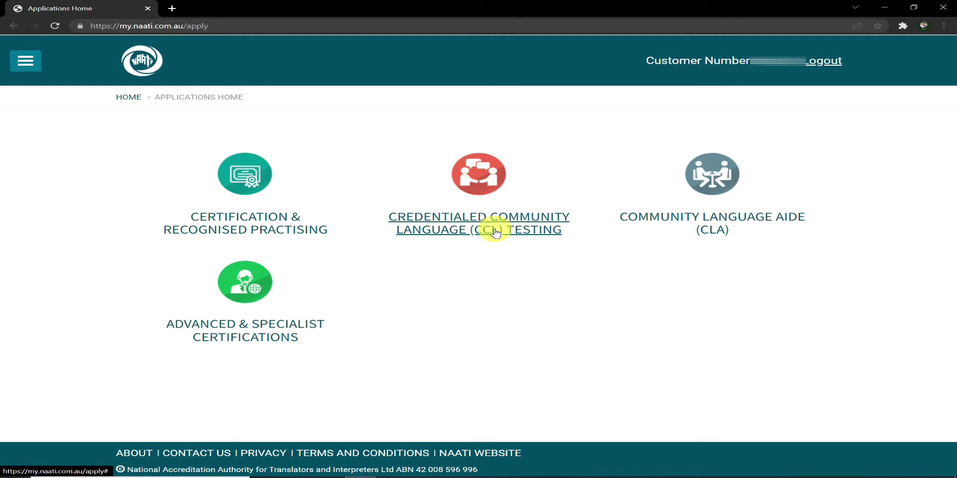
pyautogui.click(512, 231)
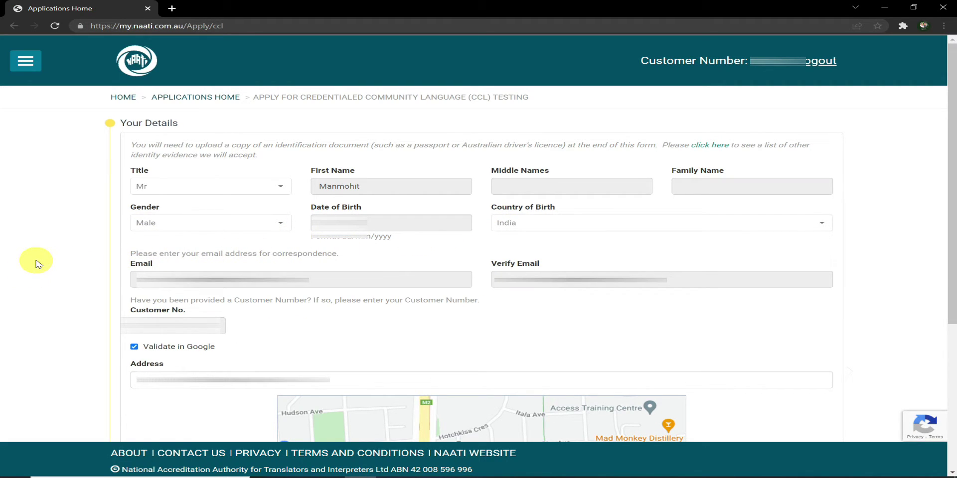
# - Accept the personal details and give "To obtain Credentialed Community Language Points" as the reason for taking the test
pyautogui.scroll(-5, 38, 263)
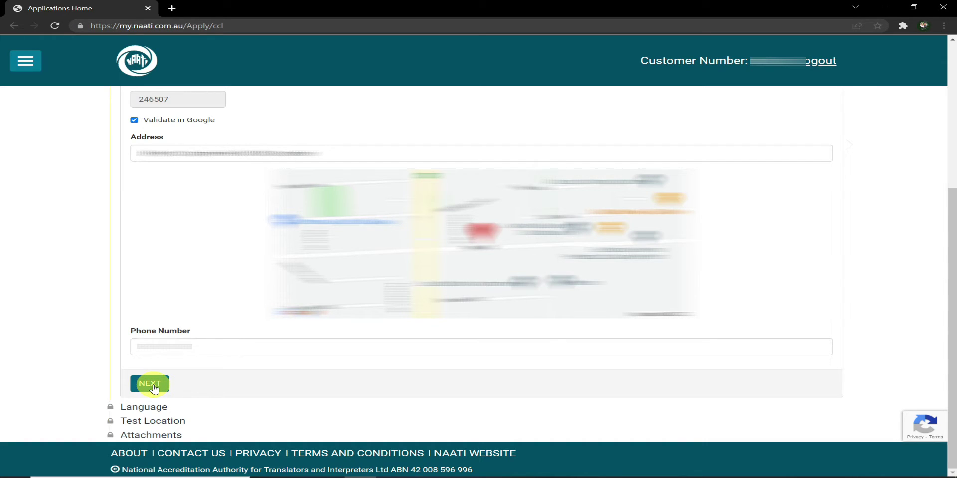
pyautogui.click(154, 388)
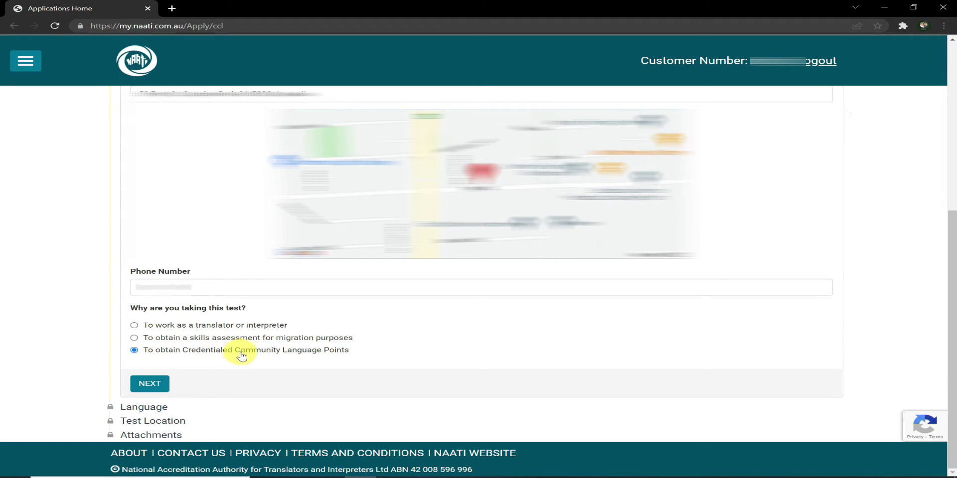
pyautogui.click(149, 385)
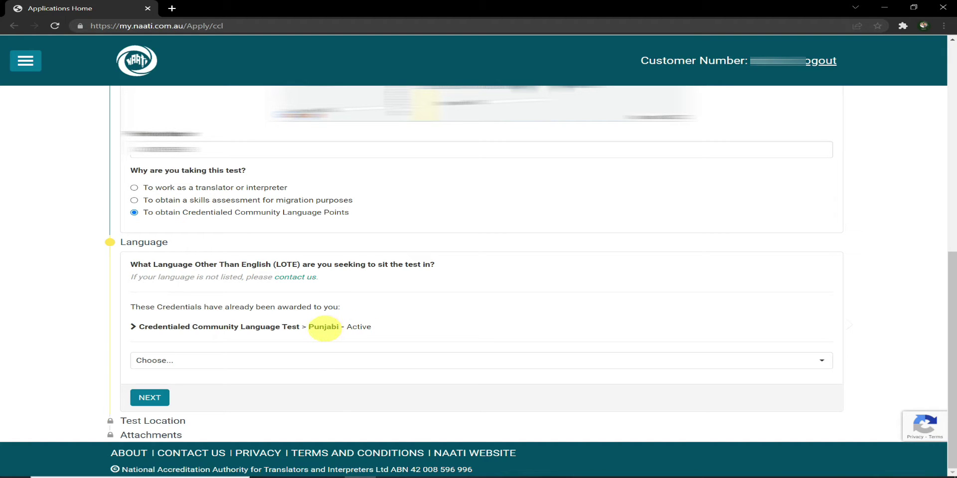
# - Select Korean as the Language Other Than English for the test and proceed to the test location section
pyautogui.click(305, 363)
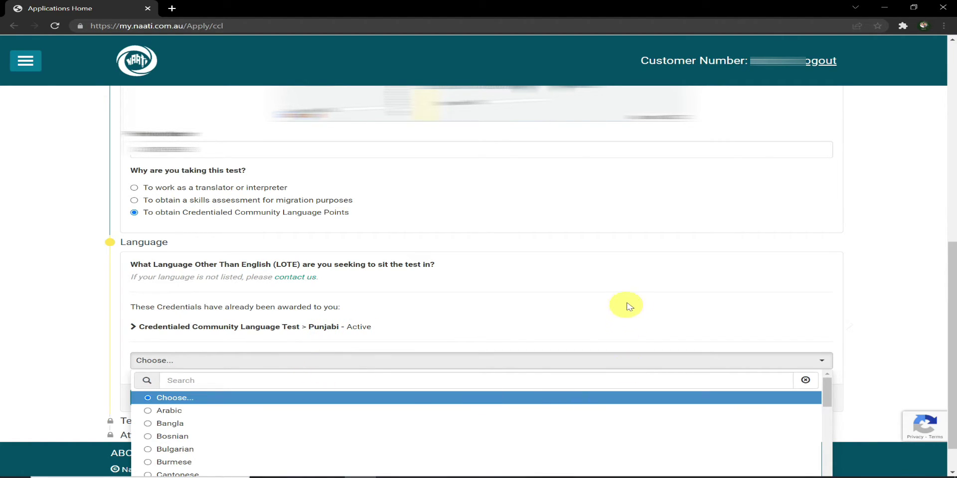
pyautogui.scroll(-1, 495, 337)
pyautogui.scroll(-12, 254, 419)
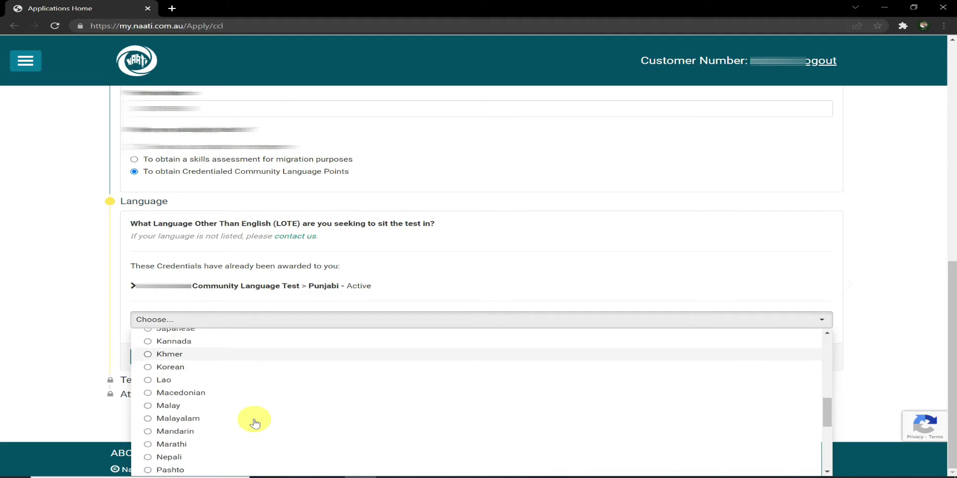
pyautogui.scroll(12, 254, 424)
pyautogui.scroll(-1, 194, 406)
pyautogui.scroll(-4, 198, 411)
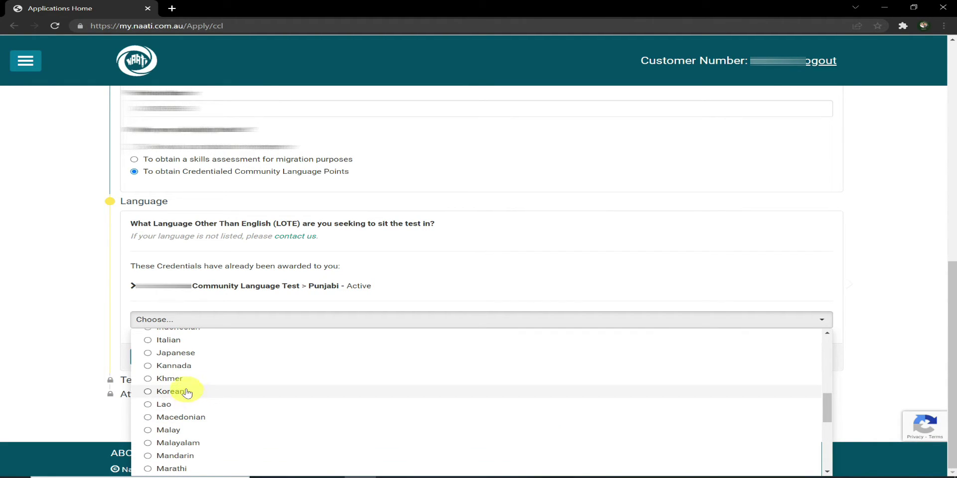
pyautogui.click(189, 391)
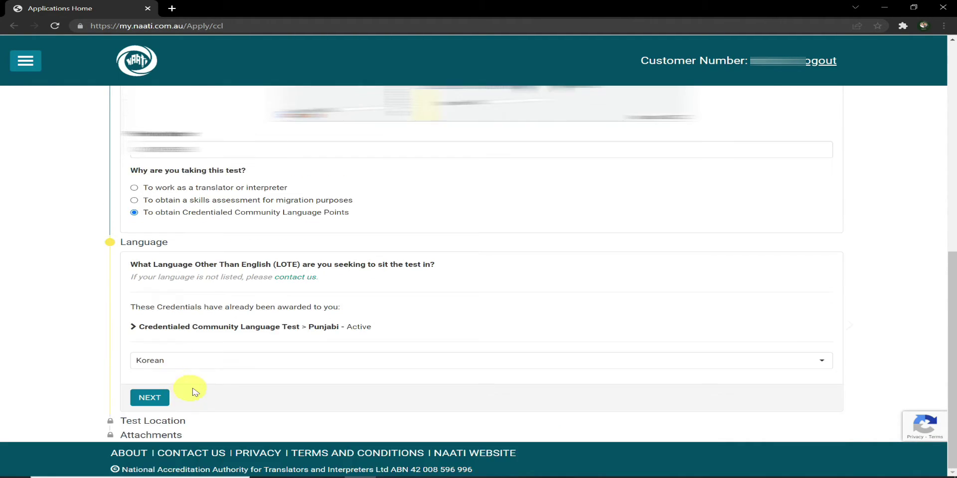
pyautogui.click(159, 403)
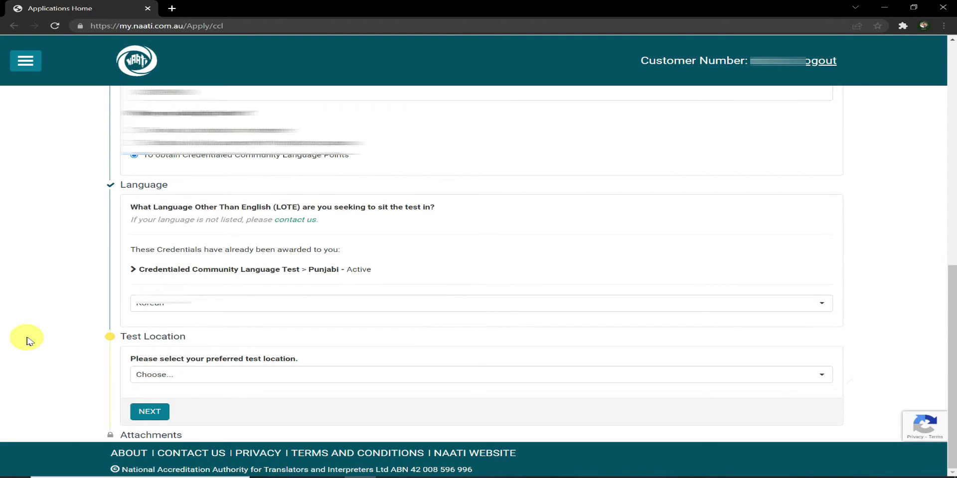
# - Set the preferred test location to "Online, ONL" and display the indicative test sessions
pyautogui.click(215, 378)
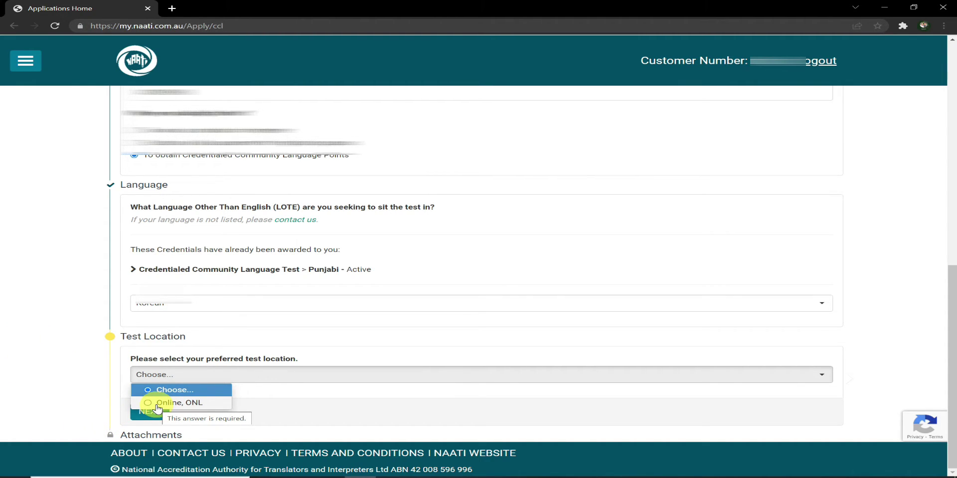
pyautogui.click(208, 403)
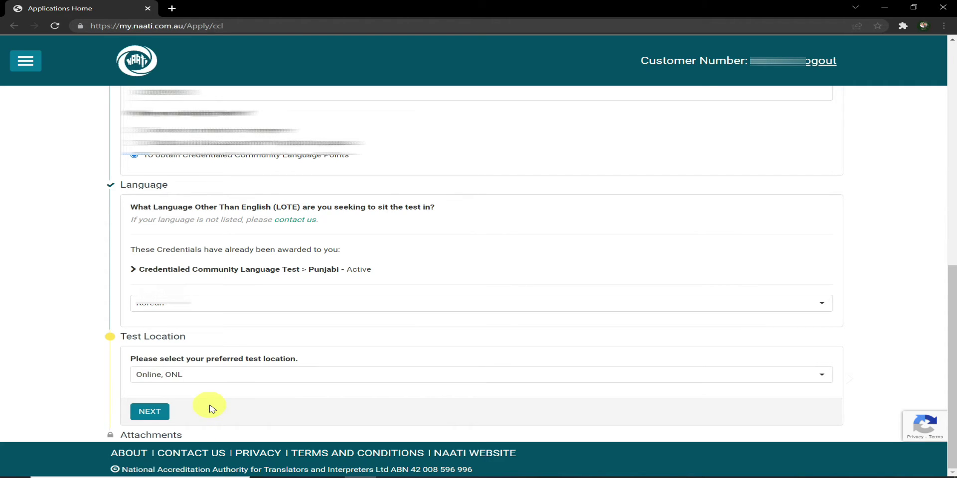
pyautogui.click(164, 416)
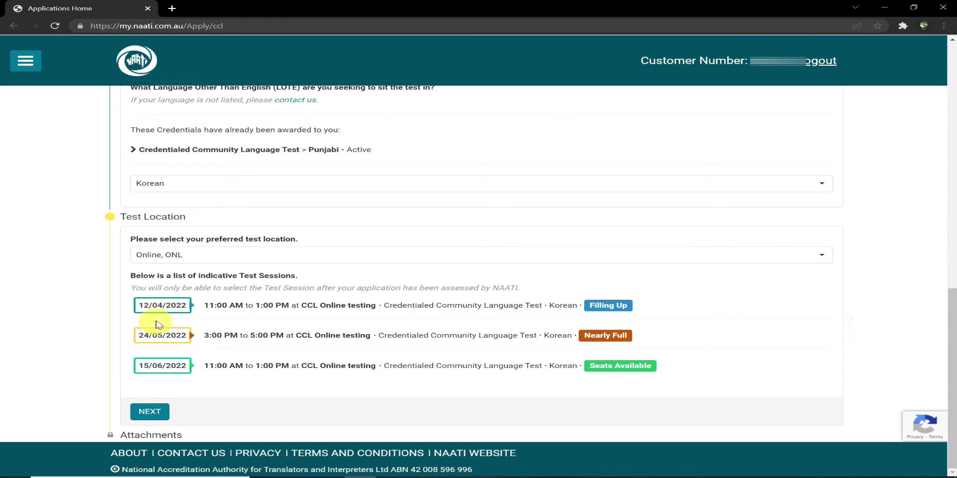
# - Highlight the date and time of the 12/04/2022 indicative test session and proceed to the attachments section
pyautogui.moveTo(136, 305); pyautogui.dragTo(206, 305)
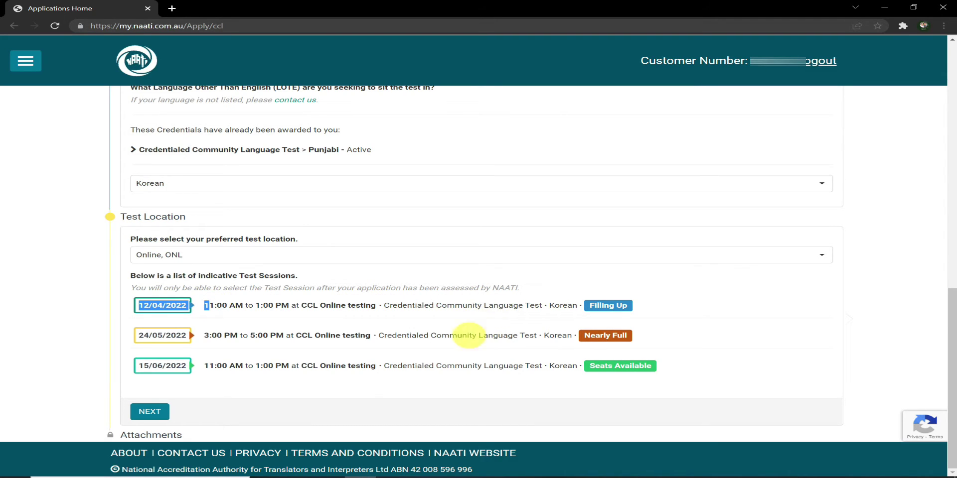
pyautogui.click(339, 390)
pyautogui.moveTo(214, 306); pyautogui.dragTo(463, 306)
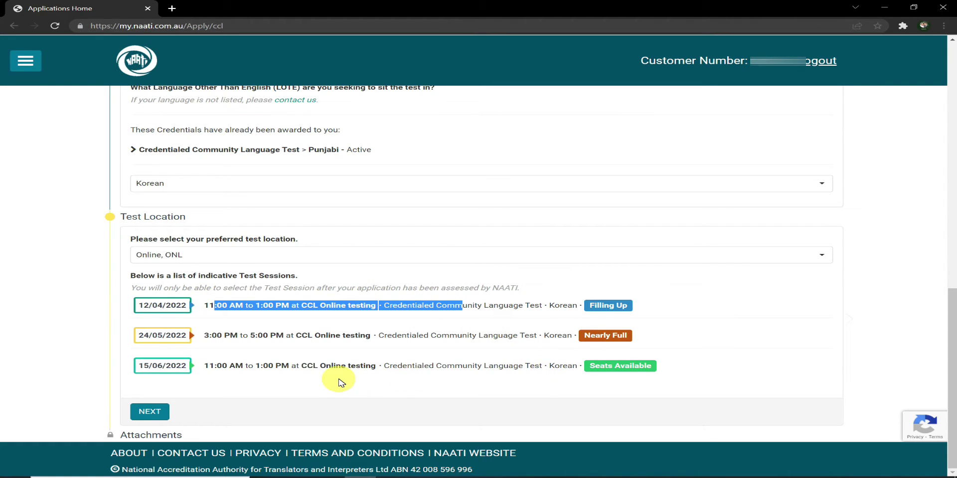
pyautogui.click(149, 411)
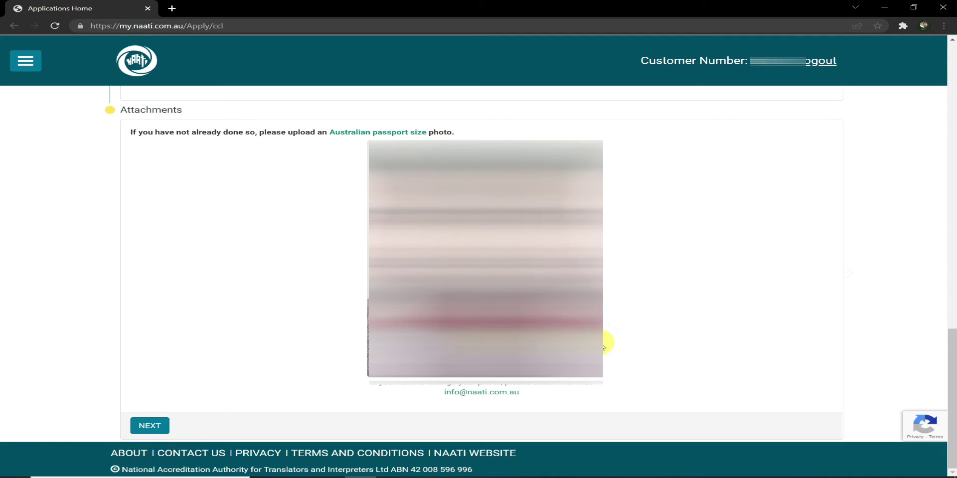
# - Proceed past the passport photo, upload the required identification file and agree to the Terms and Conditions
pyautogui.click(151, 427)
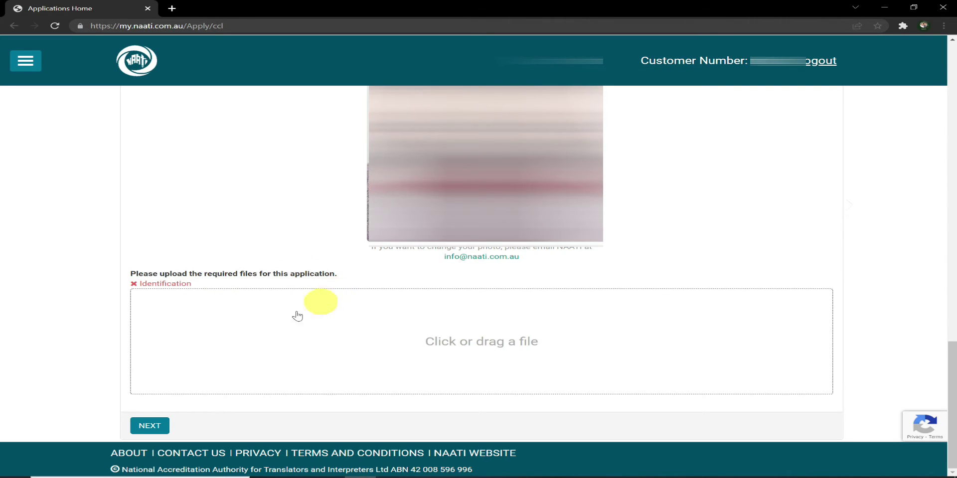
pyautogui.click(147, 424)
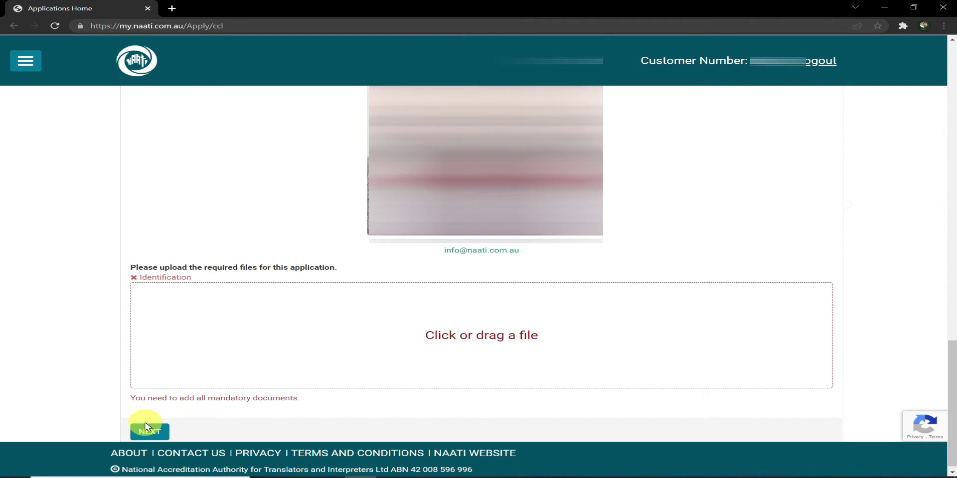
pyautogui.click(397, 325)
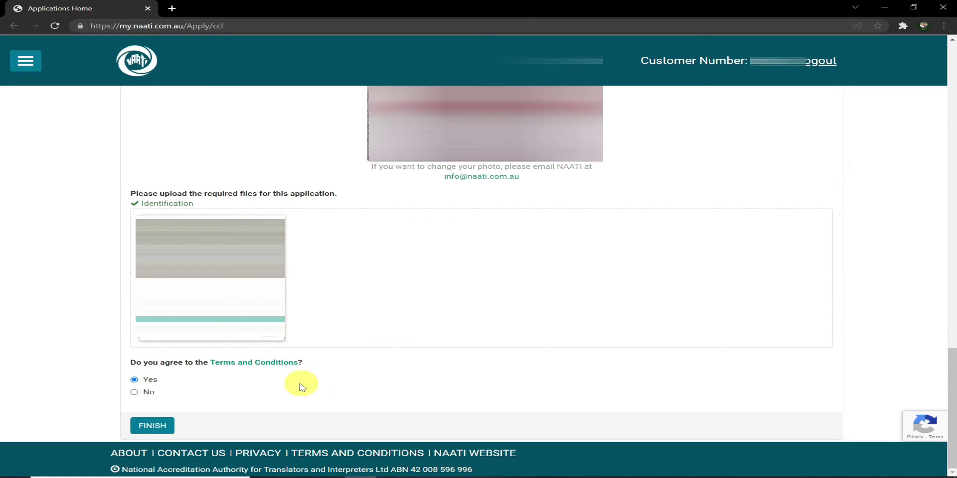